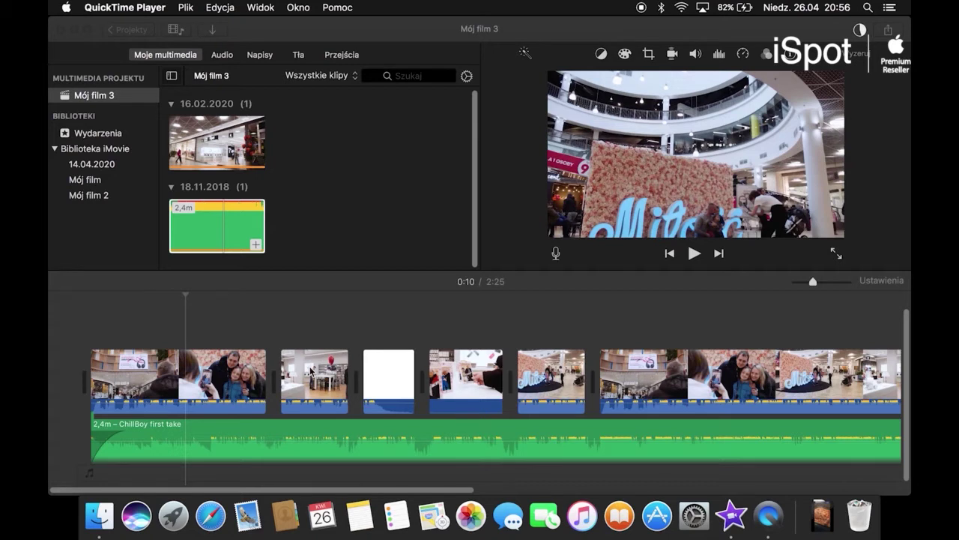
Step: Apply automatic color balance to the second clip in the timeline
left_click(314, 383)
left_click(329, 382)
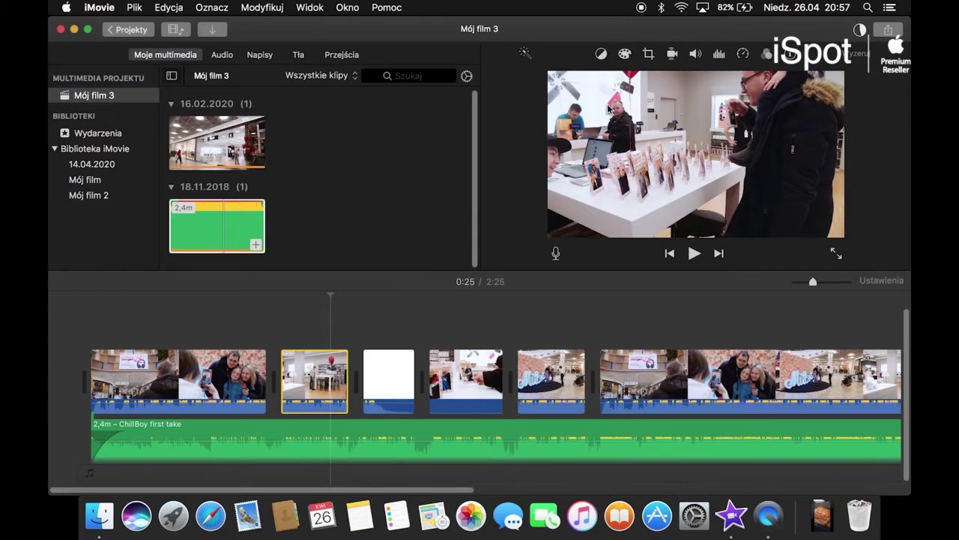
left_click(401, 375)
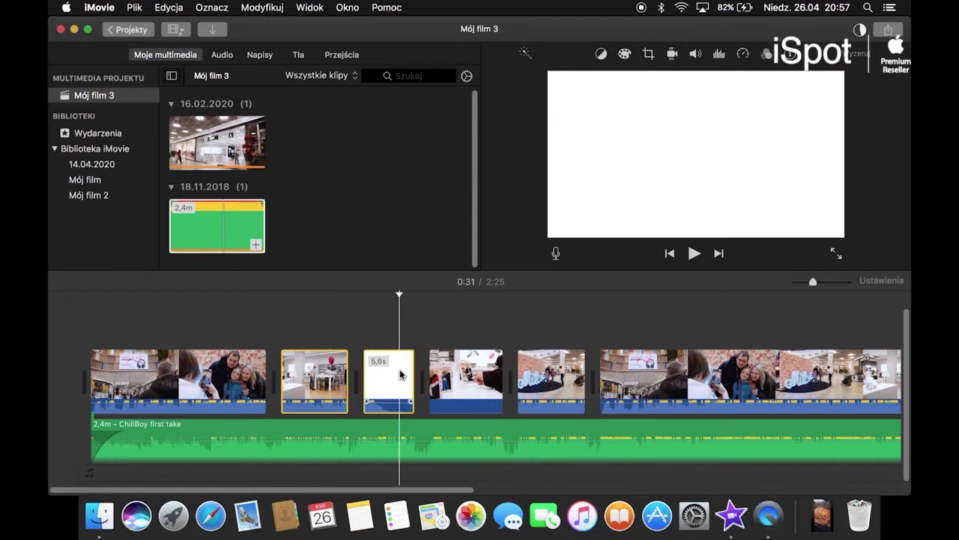
left_click(460, 388)
left_click(557, 386)
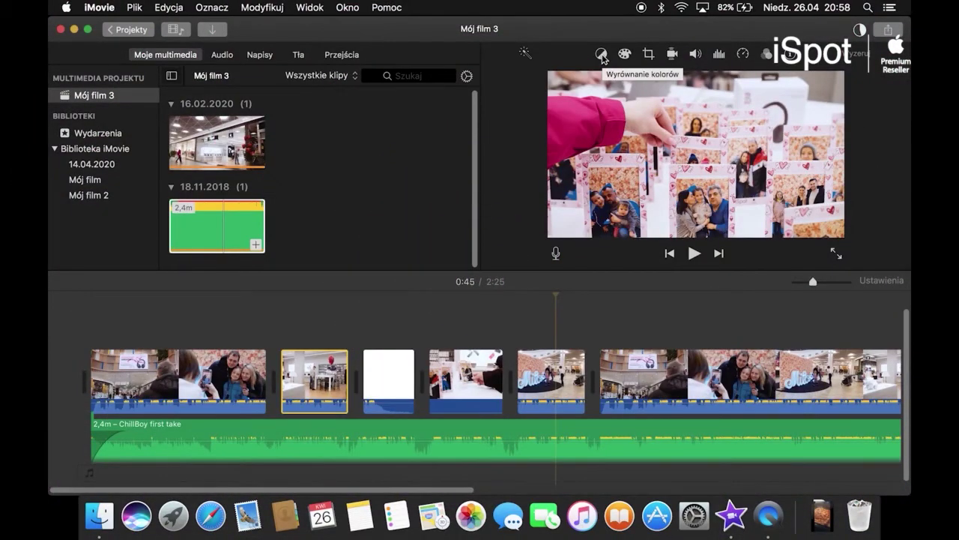
left_click(602, 57)
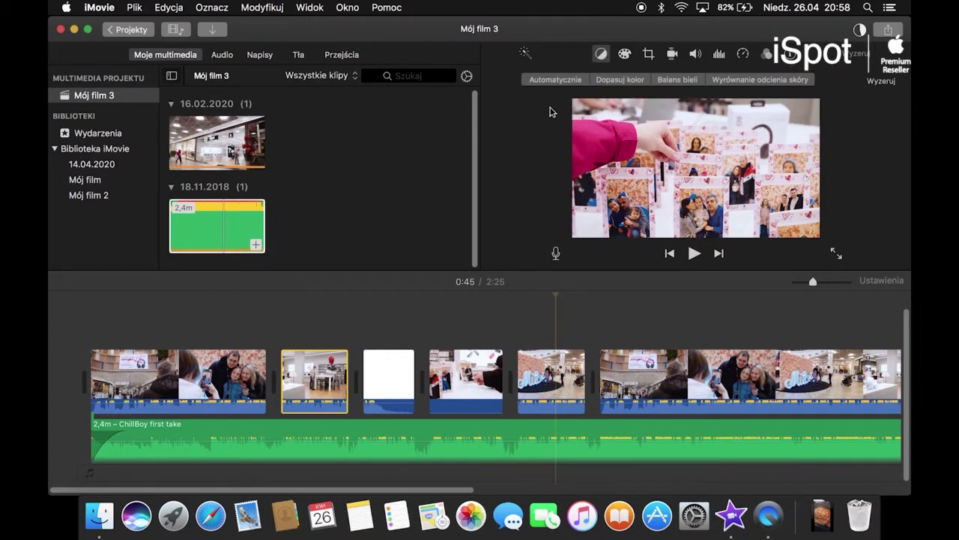
left_click(556, 81)
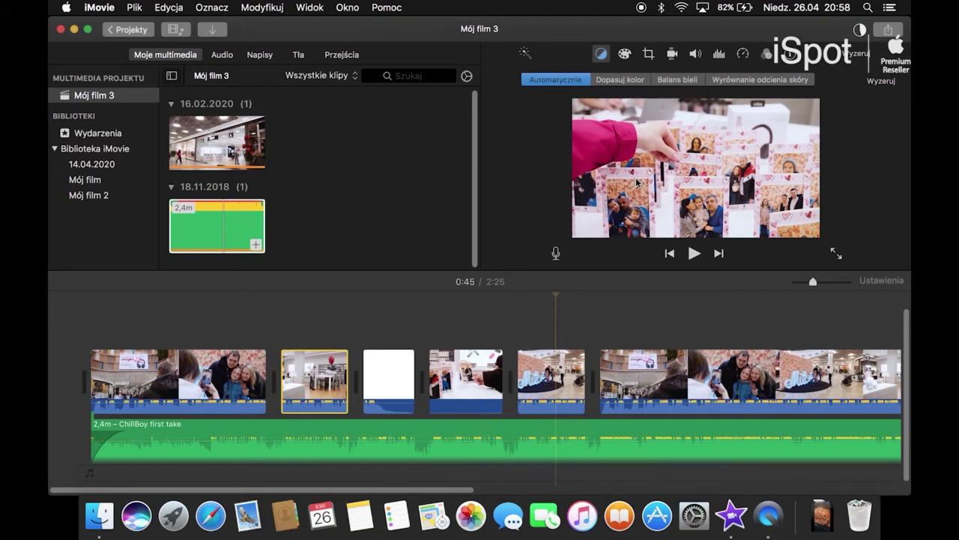
Step: Look through the match color, white balance and skin tone balance modes, leaving each without sampling a color
left_click(625, 84)
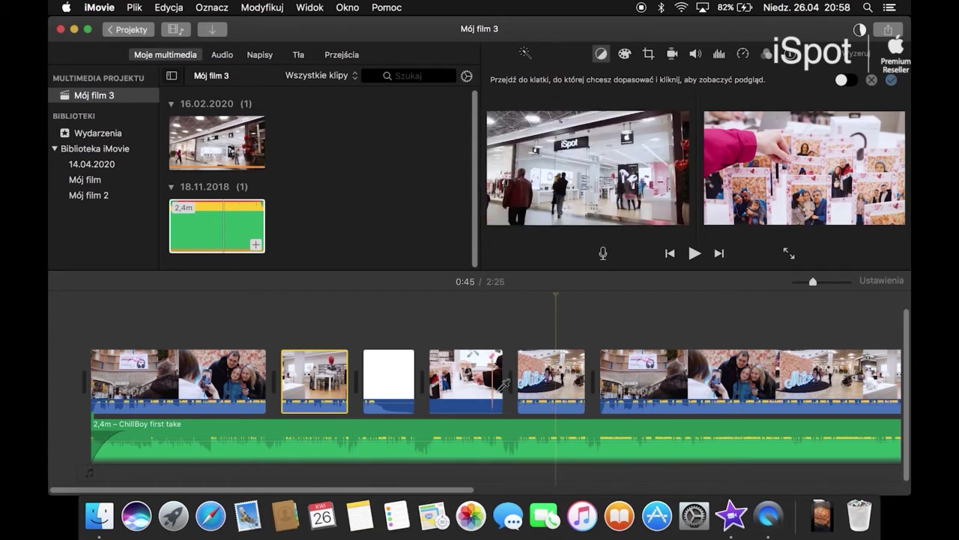
left_click(872, 80)
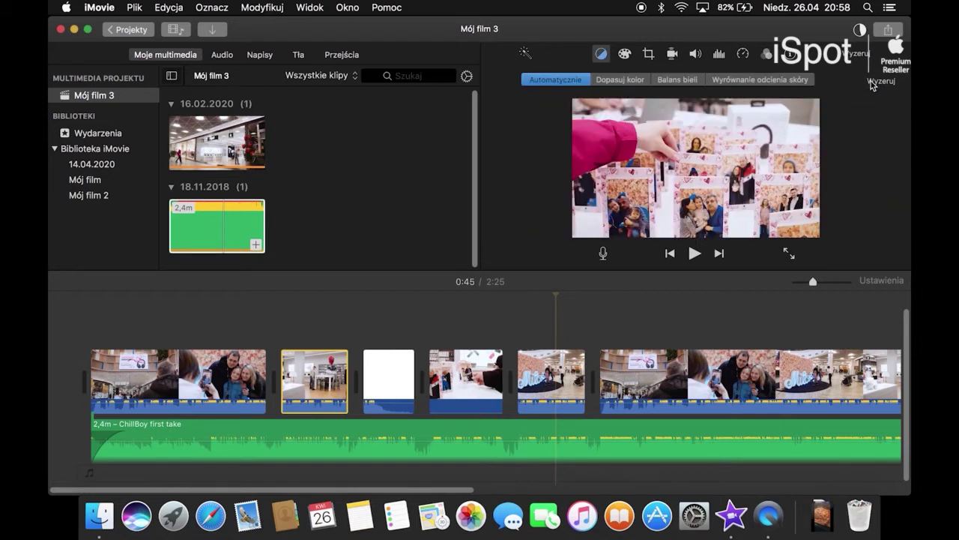
left_click(686, 81)
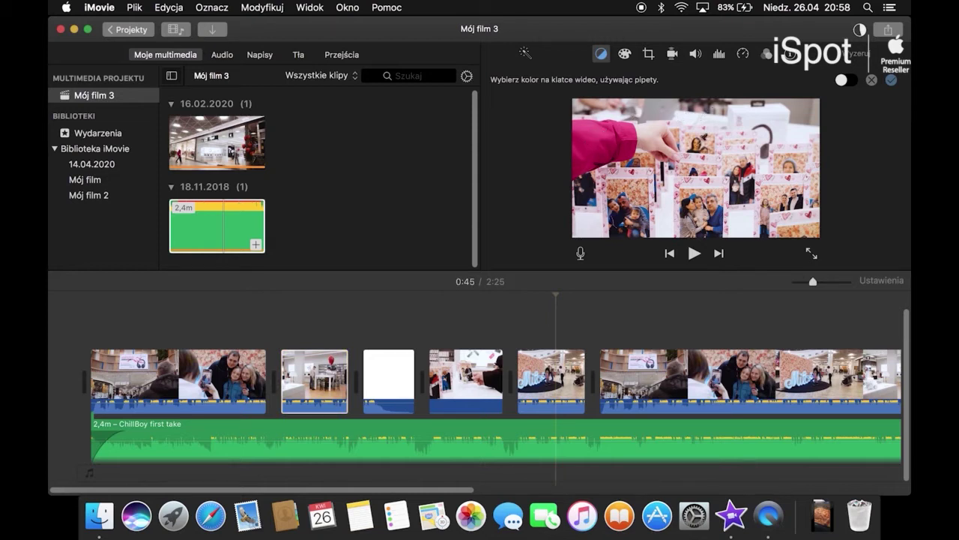
left_click(872, 82)
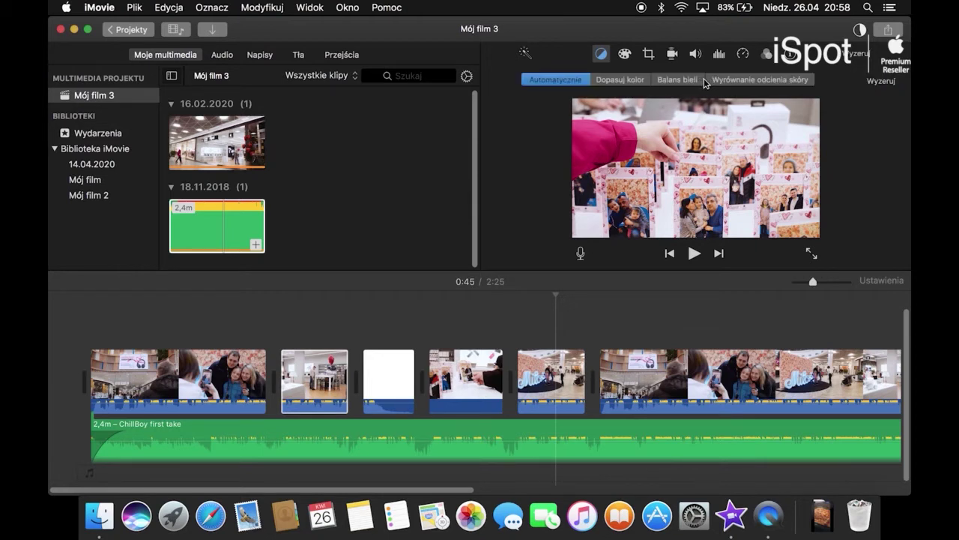
left_click(742, 84)
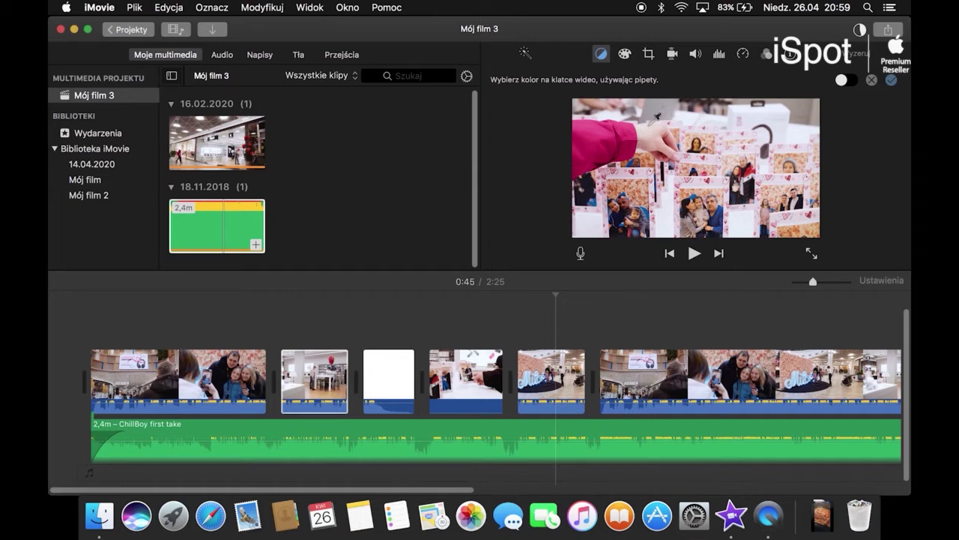
left_click(890, 81)
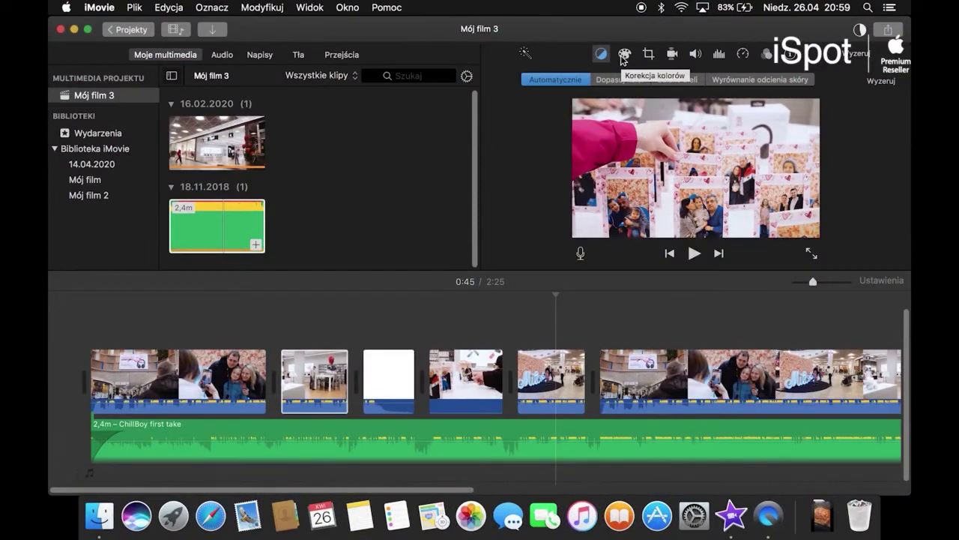
Step: Try shadow, highlight and contrast adjustments in the color correction of the second timeline clip
left_click(622, 56)
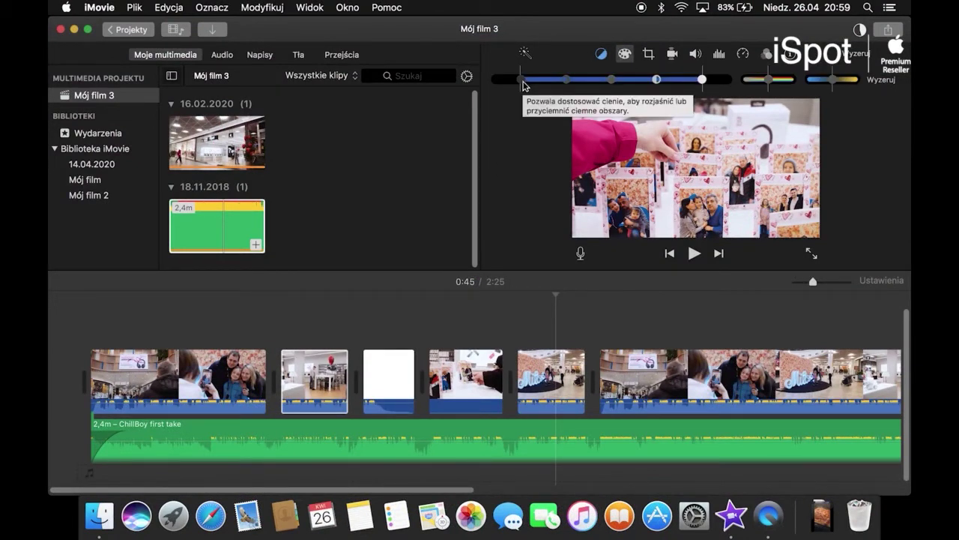
left_click_drag(523, 85, 539, 85)
left_click_drag(702, 80, 620, 85)
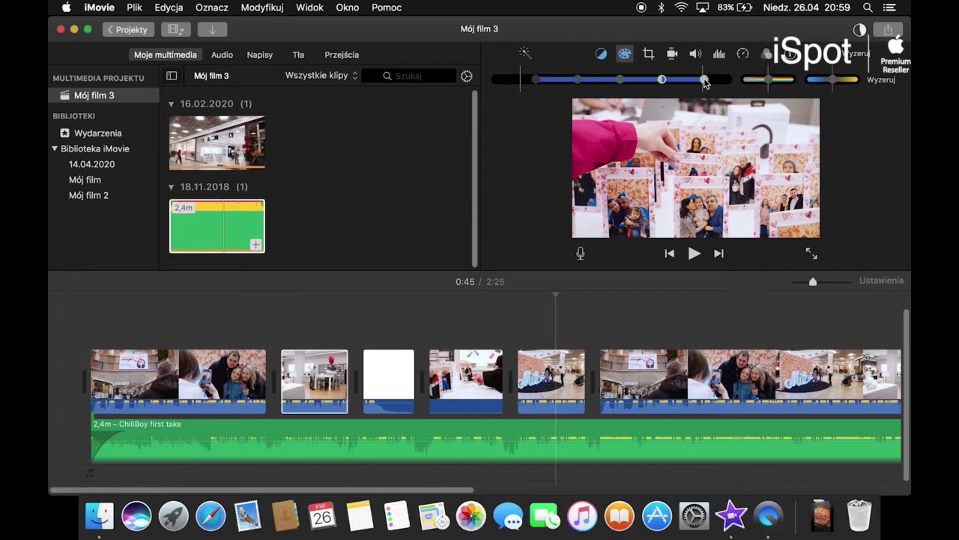
left_click_drag(536, 79, 602, 80)
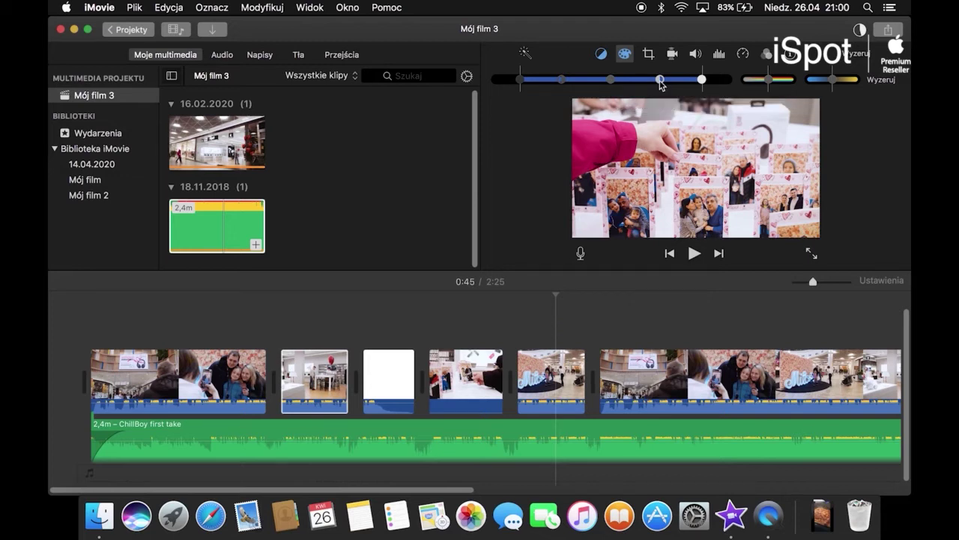
mouse_move(660, 80)
left_mouse_down()
mouse_move(688, 80)
mouse_move(637, 80)
mouse_move(668, 87)
left_mouse_up()
left_click_drag(669, 82, 663, 85)
Step: Try saturation and color temperature adjustments on the second timeline clip
mouse_move(764, 86)
left_mouse_down()
mouse_move(746, 84)
mouse_move(795, 84)
mouse_move(768, 85)
left_mouse_up()
left_click_drag(829, 85, 807, 86)
left_click_drag(807, 86, 833, 88)
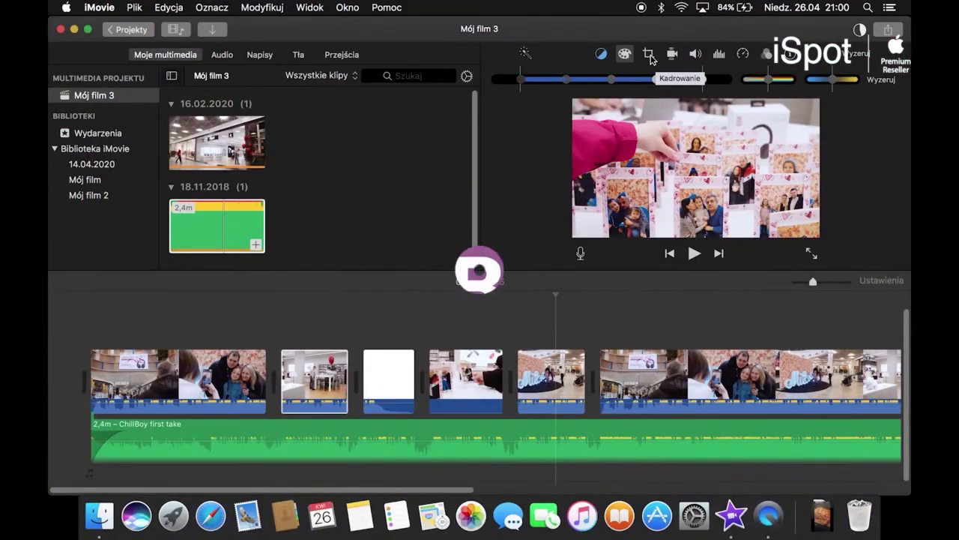
Step: Set the cropping style of the second timeline clip to Ken Burns
left_click(649, 55)
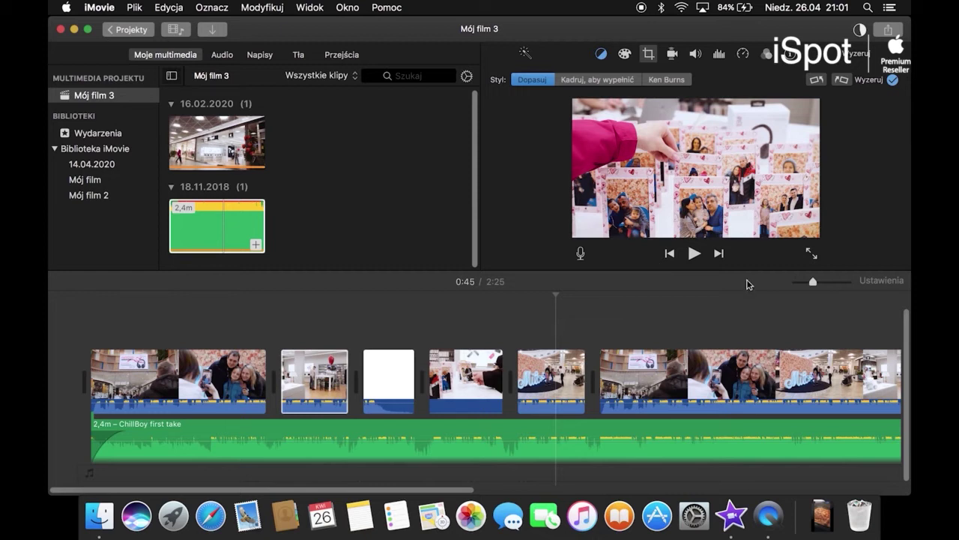
left_click(595, 83)
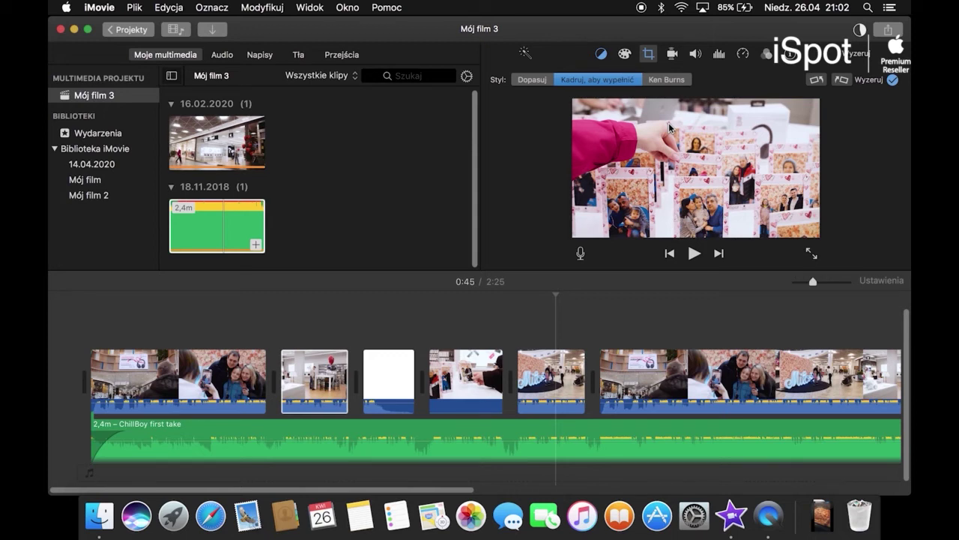
left_click(666, 81)
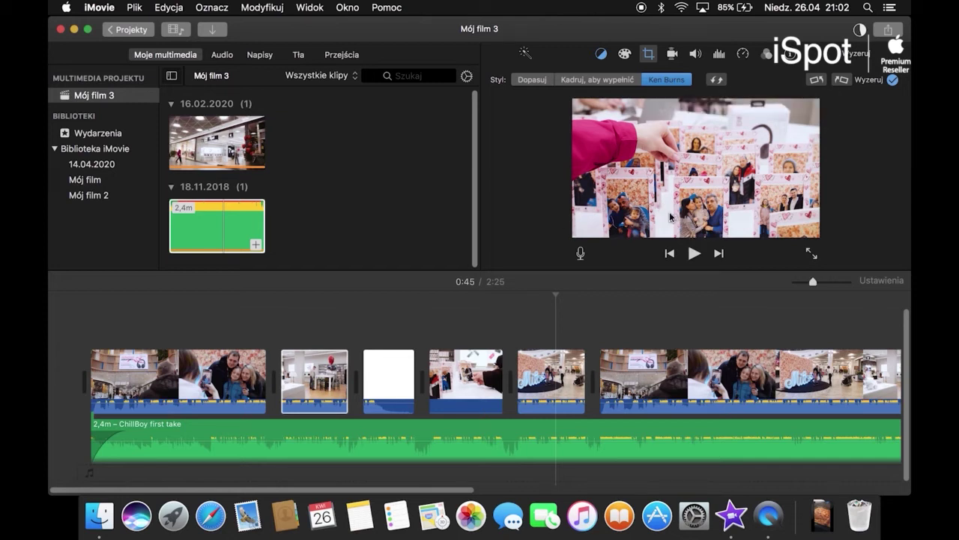
Step: Import the vertical pizza video from the desktop folder "testowy katalog" into the media of Mój film 3
left_click_drag(662, 32, 557, 33)
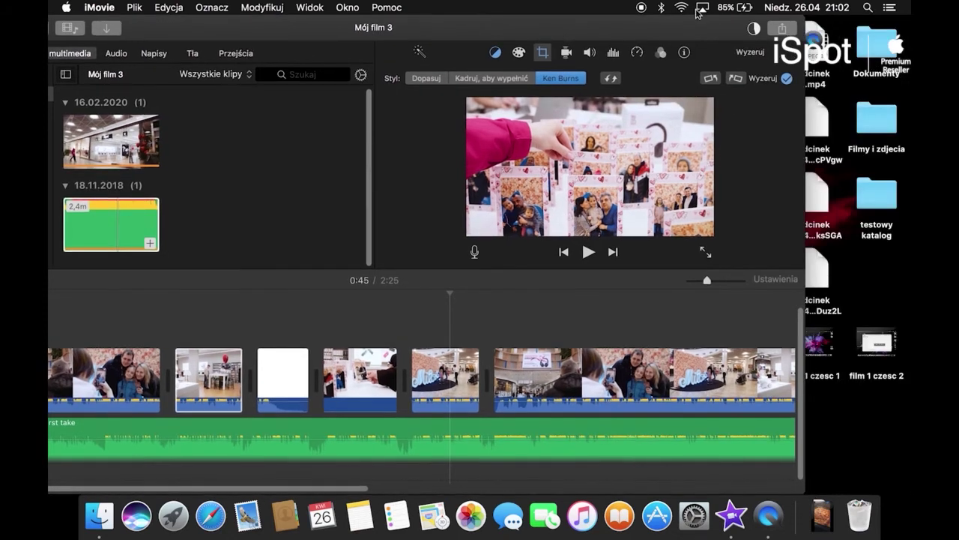
left_click_drag(684, 30, 572, 66)
left_click(891, 204)
double_click(891, 204)
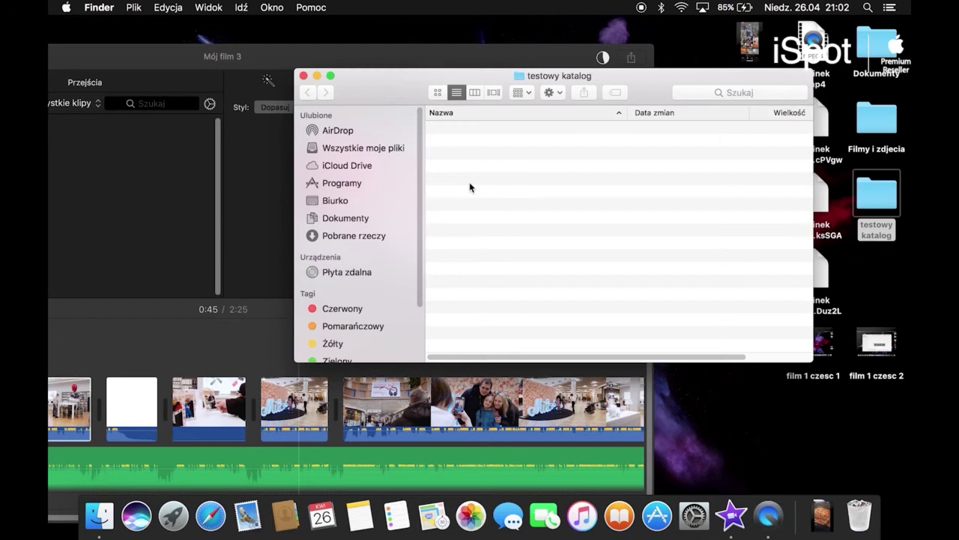
left_click_drag(480, 141, 217, 225)
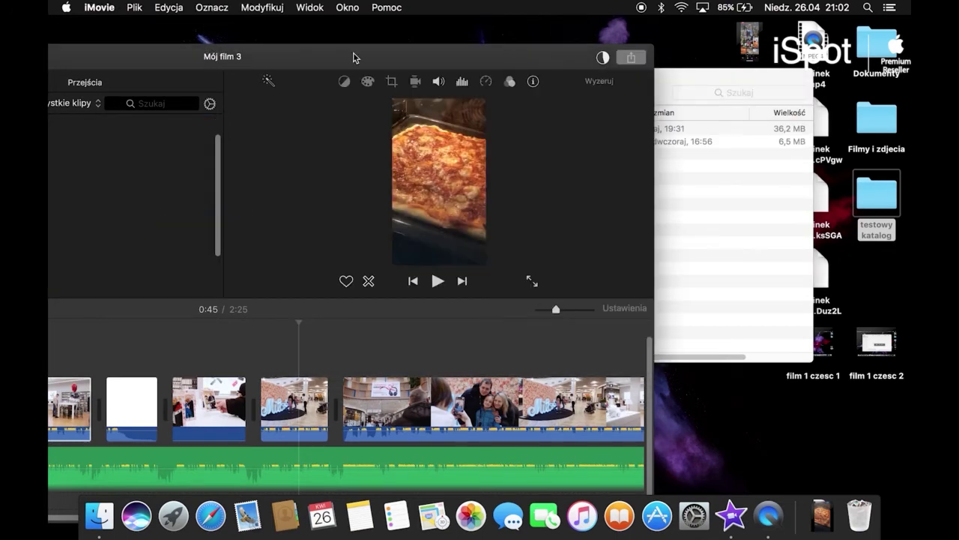
double_click(583, 57)
left_click_drag(583, 56, 589, 35)
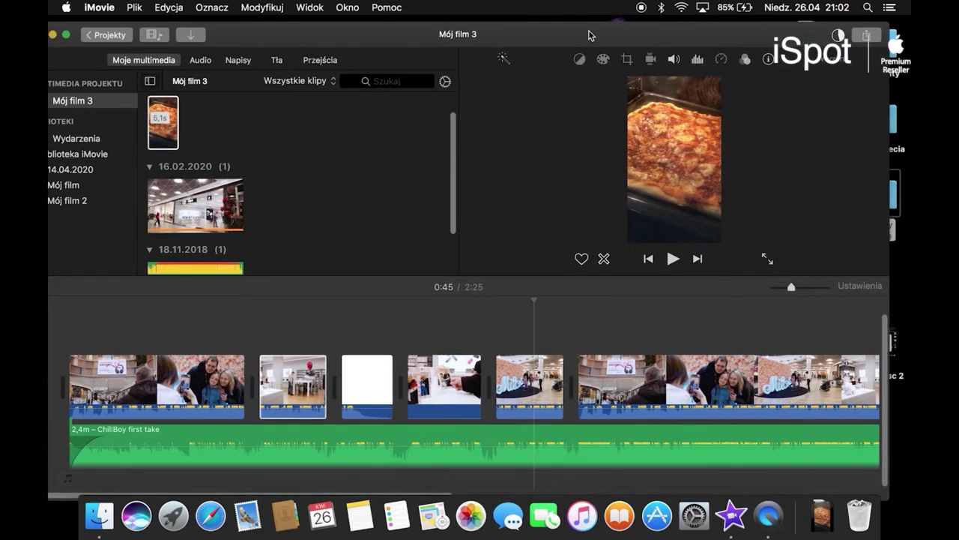
Step: Insert the whole 5.1 s pizza clip into the timeline between the second clip and the white clip
left_click(163, 124)
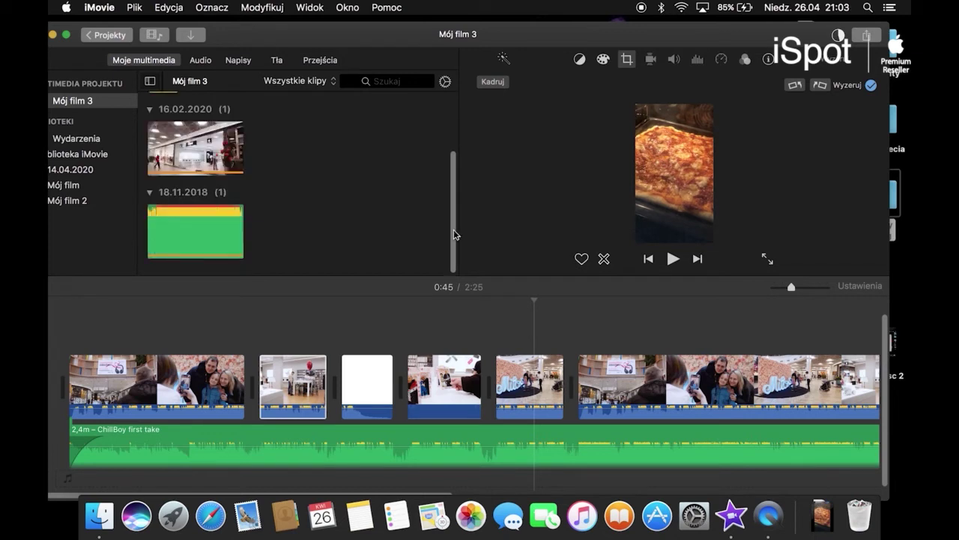
left_click_drag(455, 234, 455, 159)
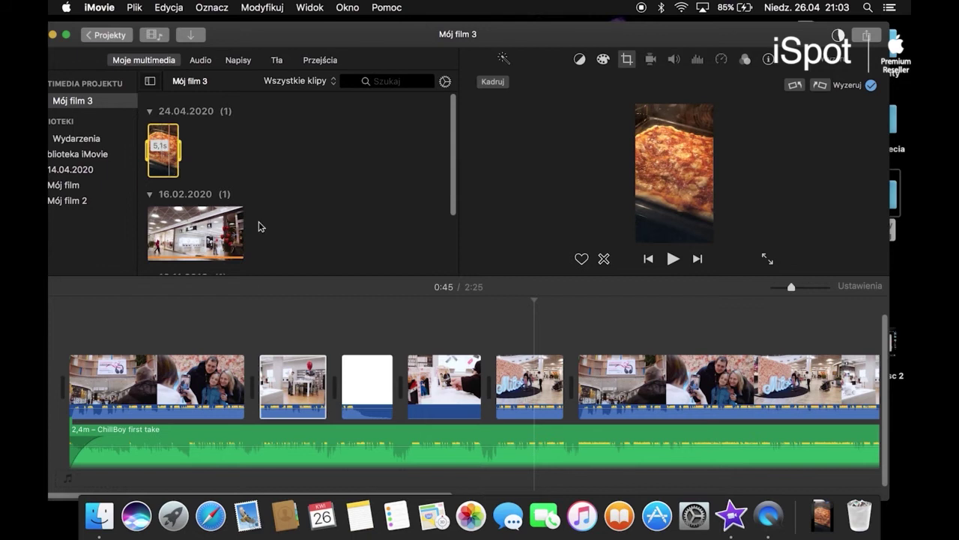
key("w")
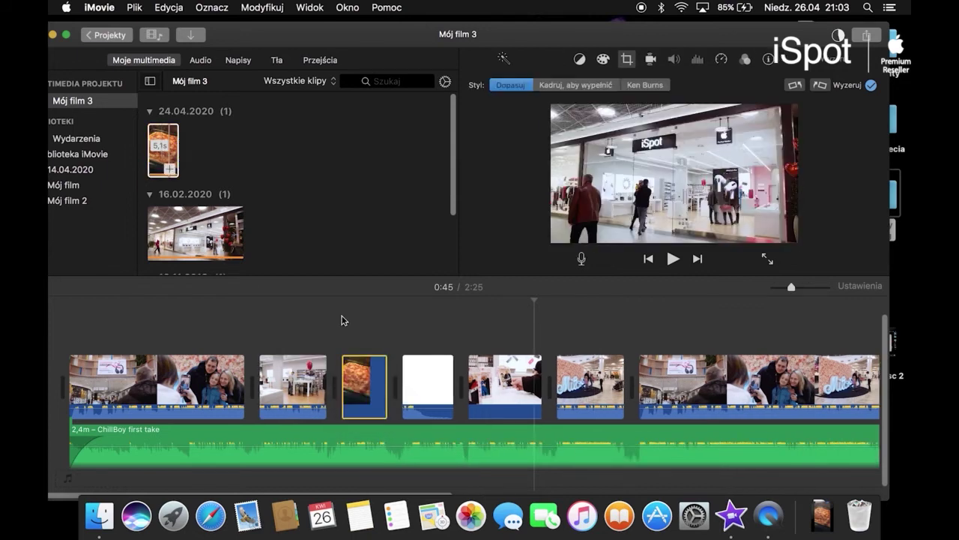
Step: Try the Crop to Fill and Ken Burns framing styles on the pizza clip in the timeline
left_click(373, 371)
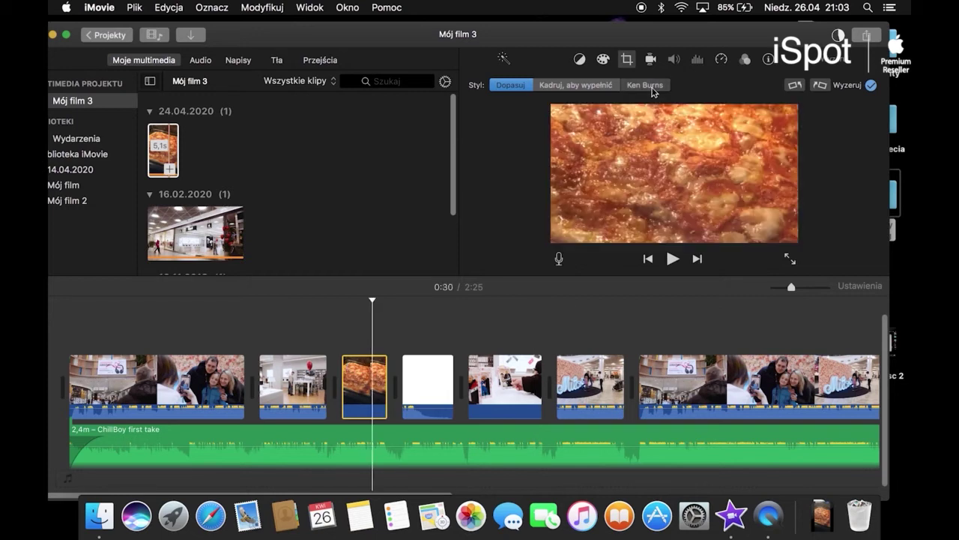
left_click(649, 87)
left_click(567, 86)
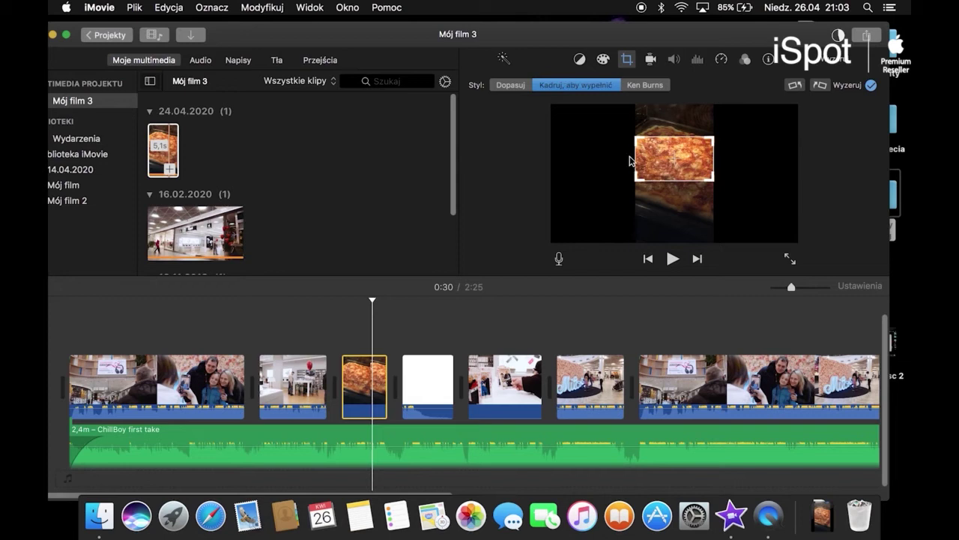
left_click(658, 88)
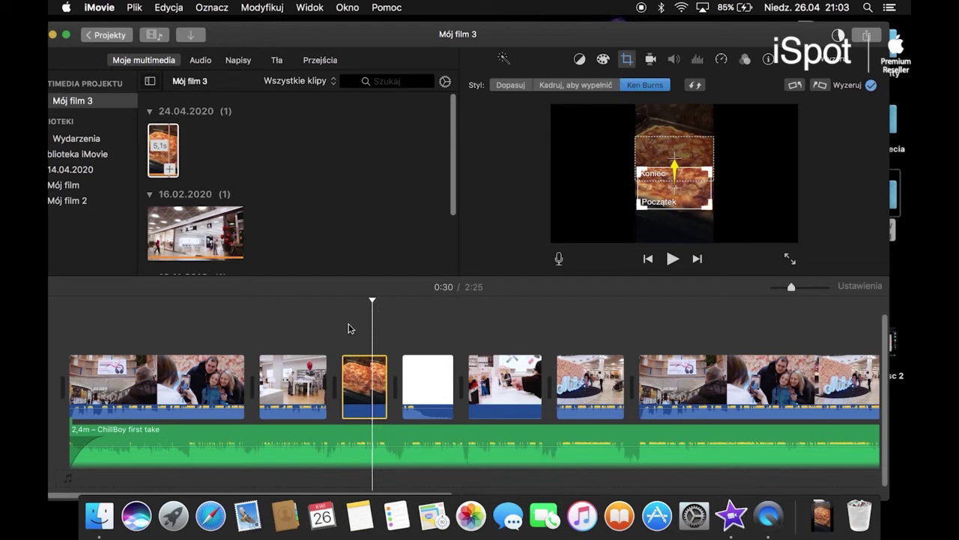
Step: Play the beginning of the pizza clip to preview its Ken Burns movement
left_click(347, 330)
key("space")
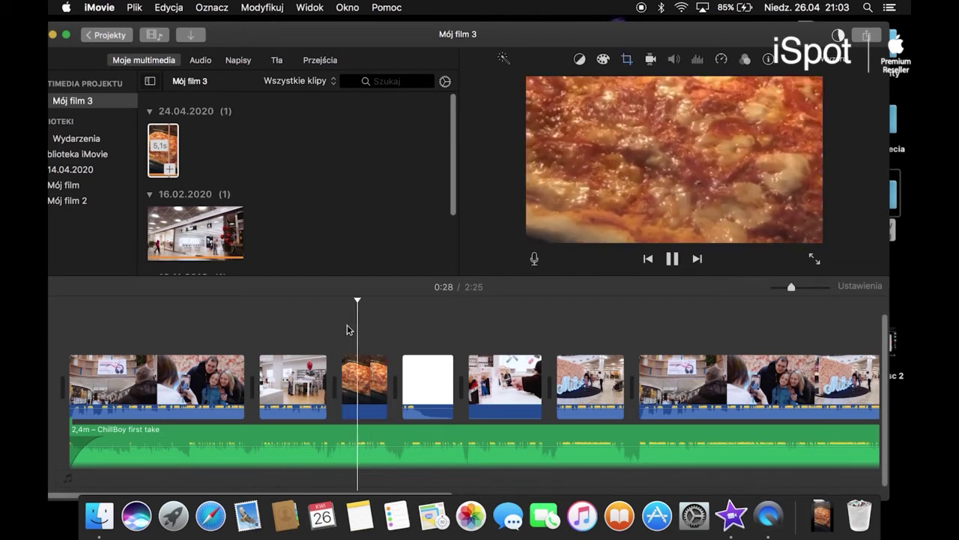
key("space")
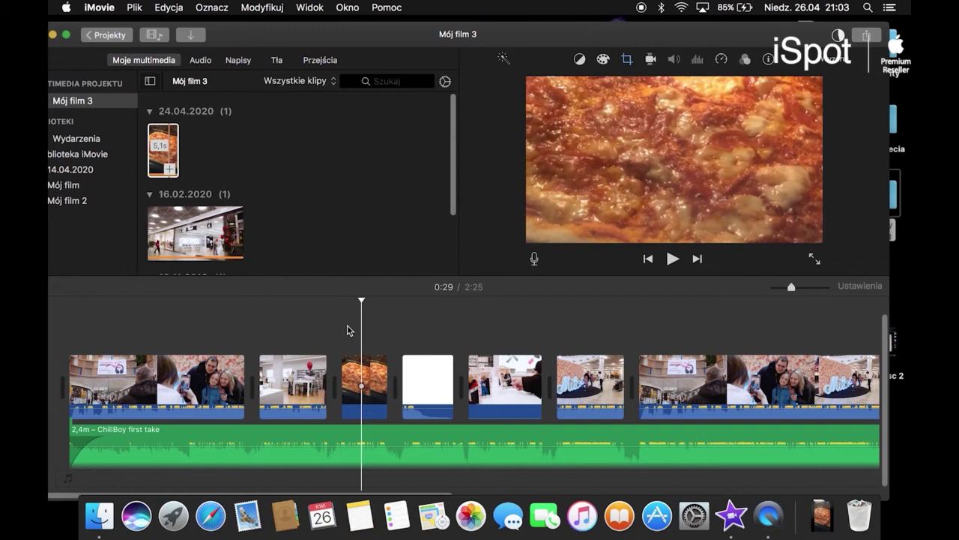
Step: Mute the computer's sound output
key("XF86AudioLowerVolume")
key("XF86AudioLowerVolume")
key("XF86AudioLowerVolume")
key("XF86AudioLowerVolume")
key("XF86AudioLowerVolume")
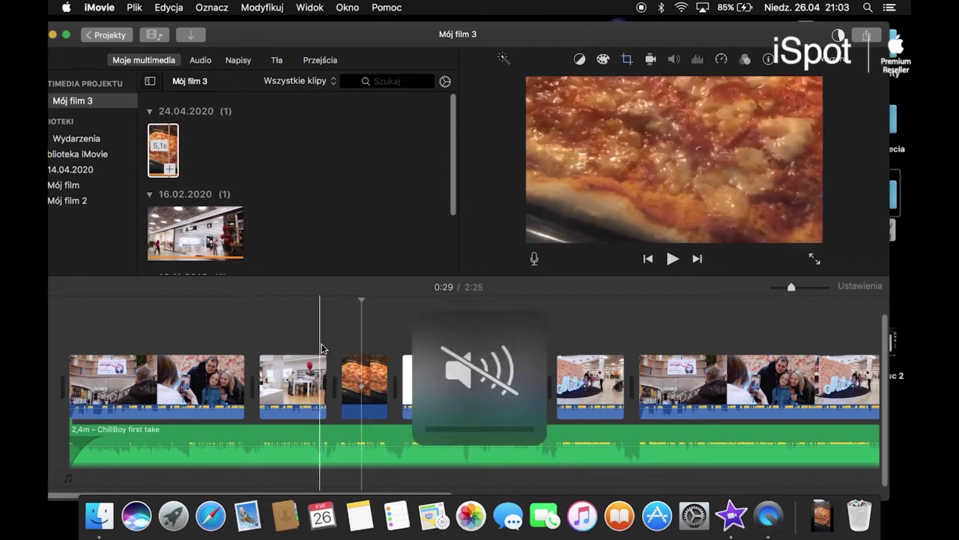
Step: Replay the pizza clip from just before its start with the sound muted, stopping partway through
left_click(338, 345)
key("space")
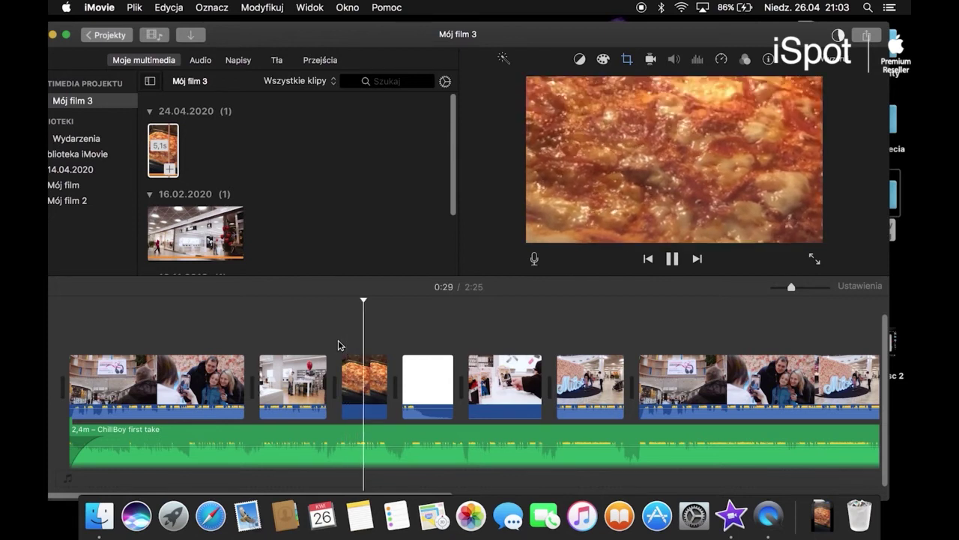
key("space")
Step: Set the cropping style of the pizza clip to Fit so the whole vertical frame is used
left_click(364, 382)
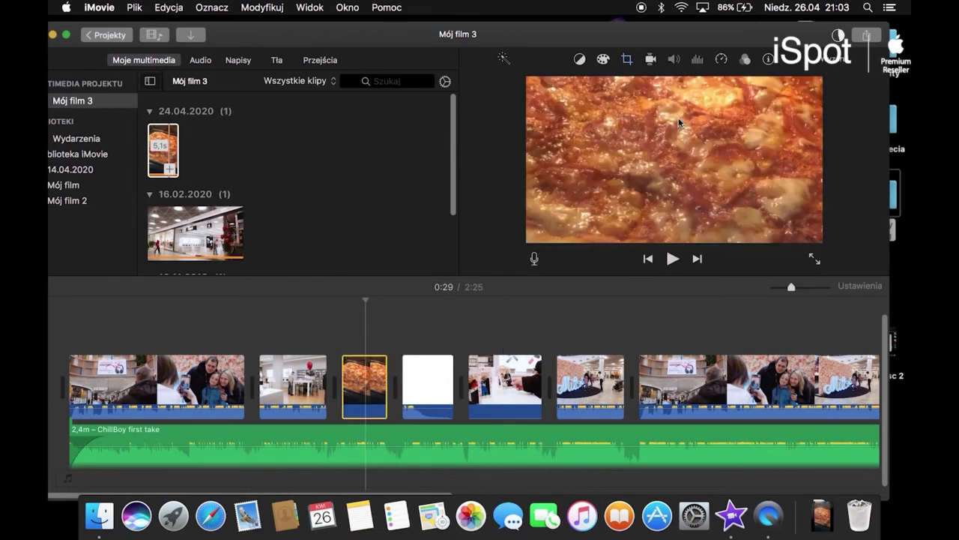
left_click(626, 65)
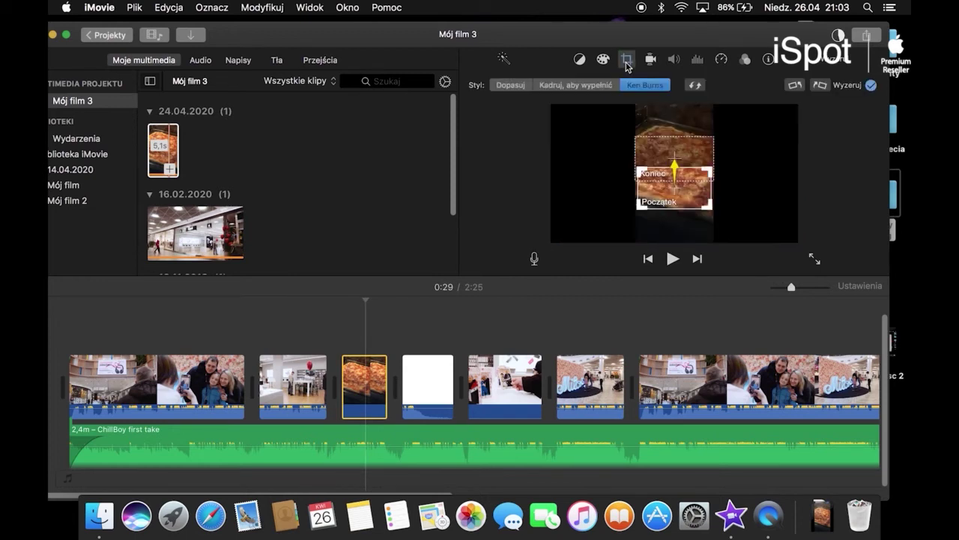
left_click(515, 87)
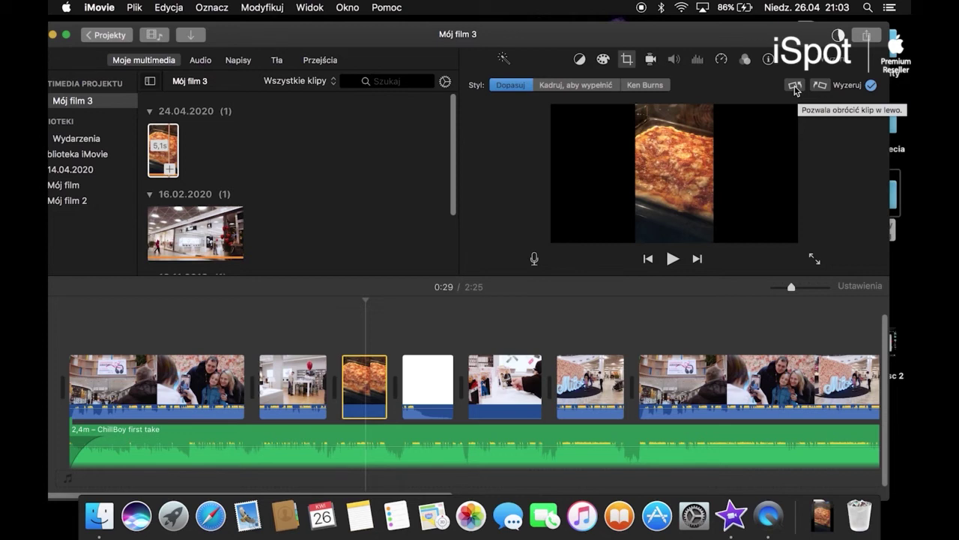
Step: Rotate the pizza clip left in successive quarter turns until it is upright again
left_click(794, 87)
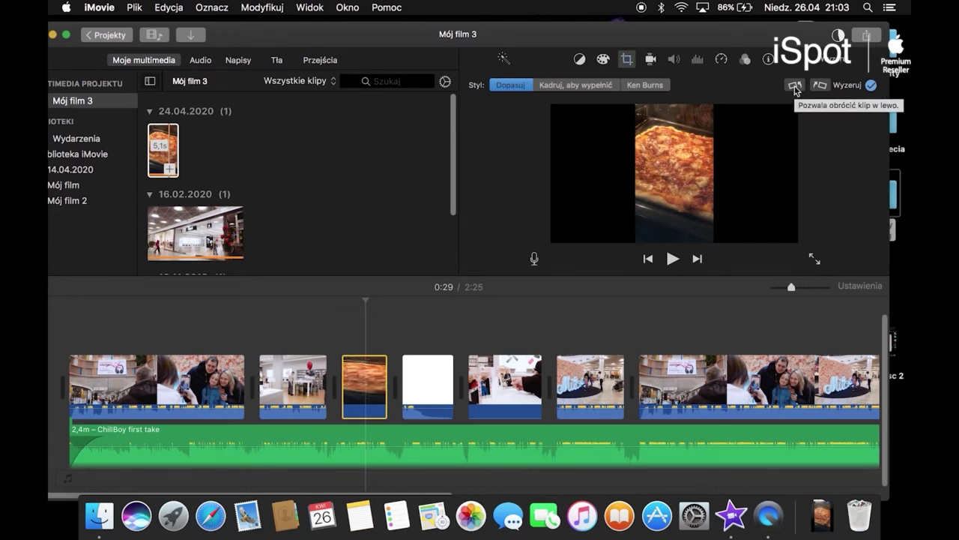
left_click(795, 87)
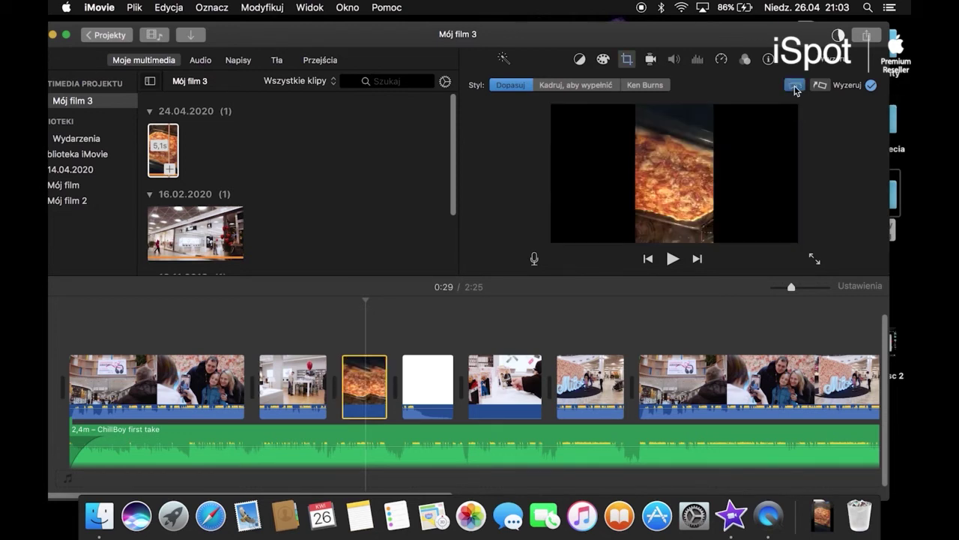
left_click(795, 87)
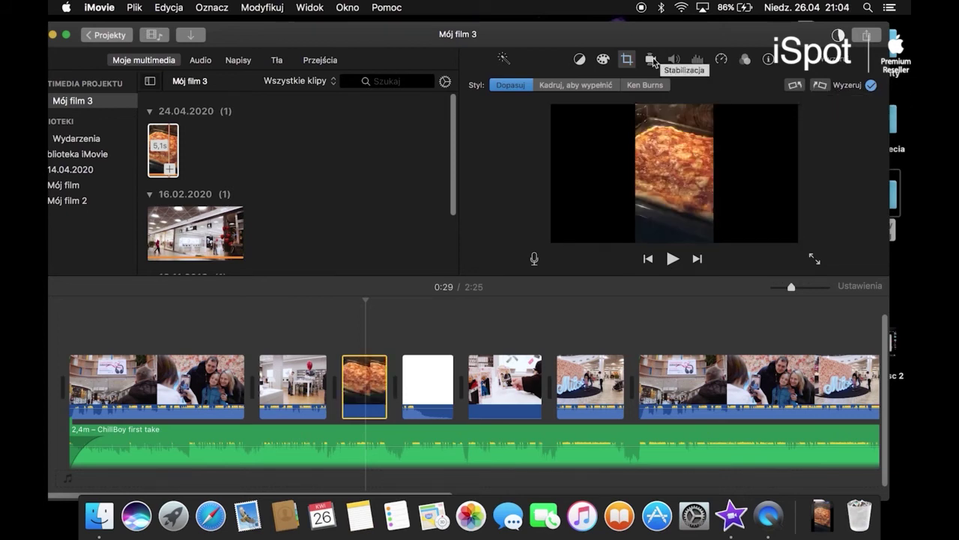
Step: Review the pizza clip's stabilization settings, and the noise reduction and equalizer settings of the sixth timeline clip
left_click(652, 60)
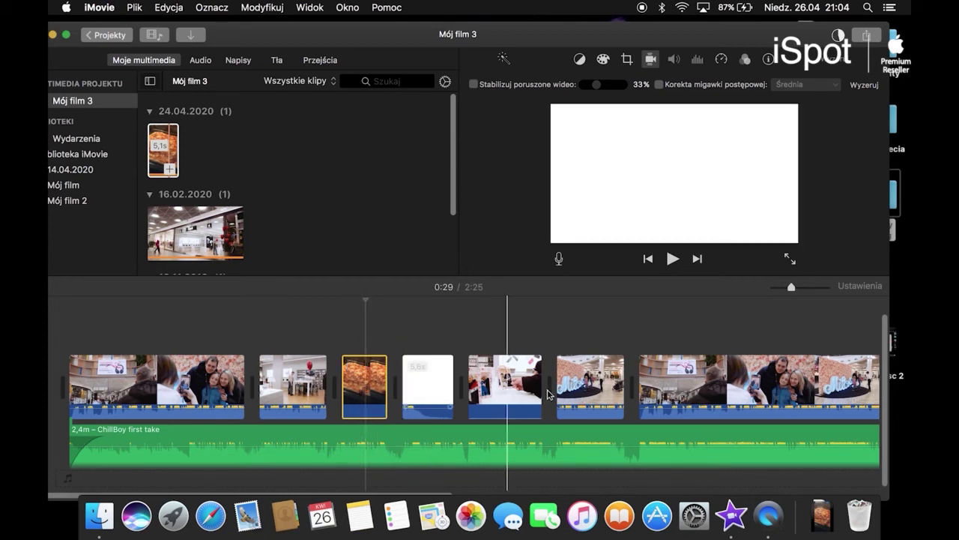
left_click(593, 404)
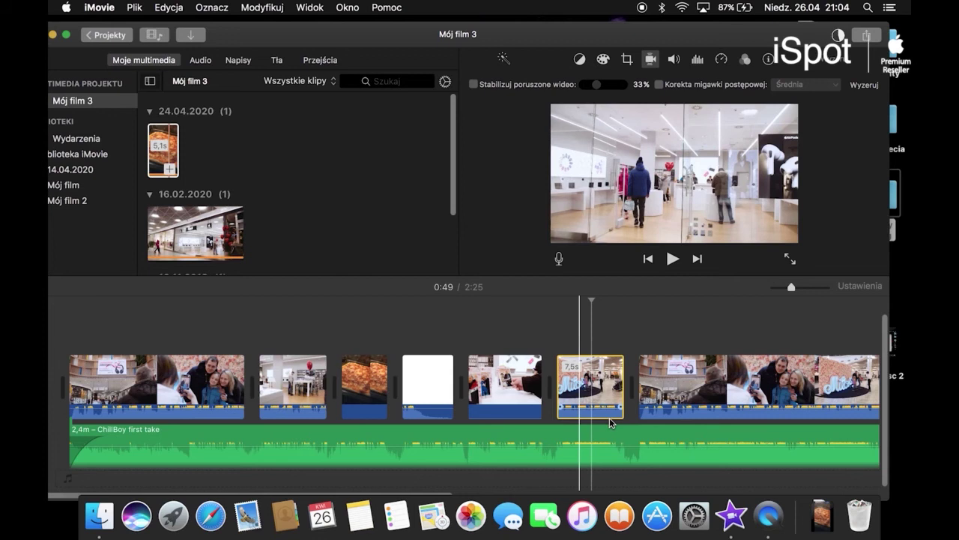
left_click(697, 59)
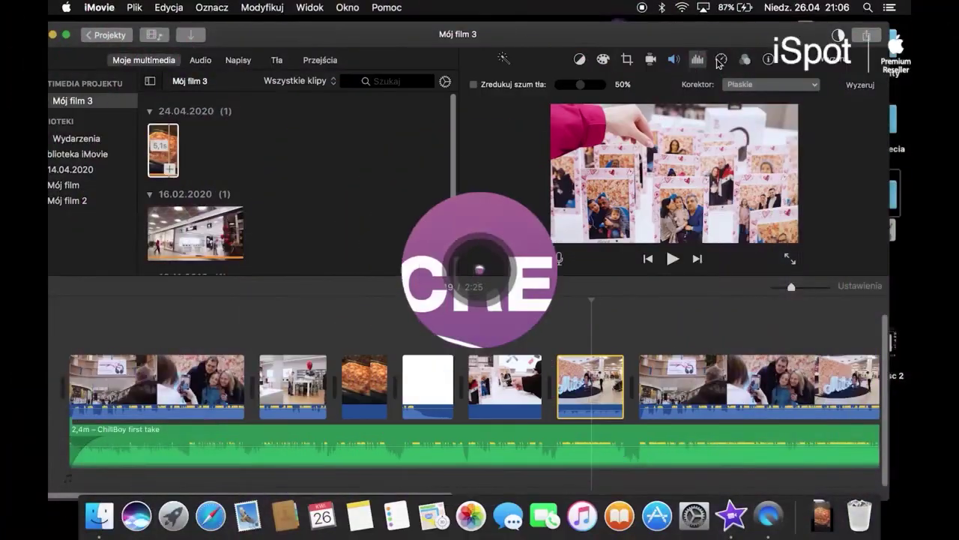
Step: Set the speed of the sixth timeline clip to Szybko (fast) at 2x
left_click(719, 61)
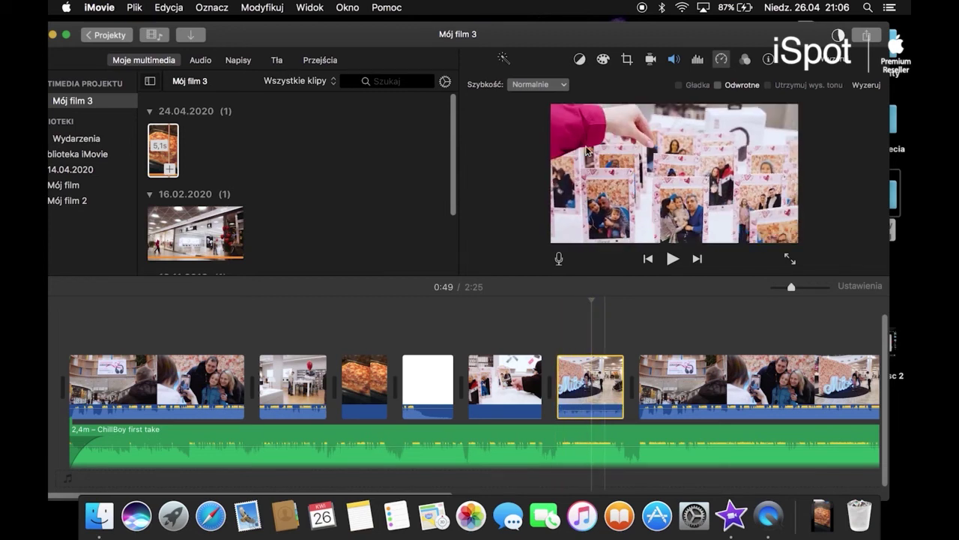
left_click(561, 86)
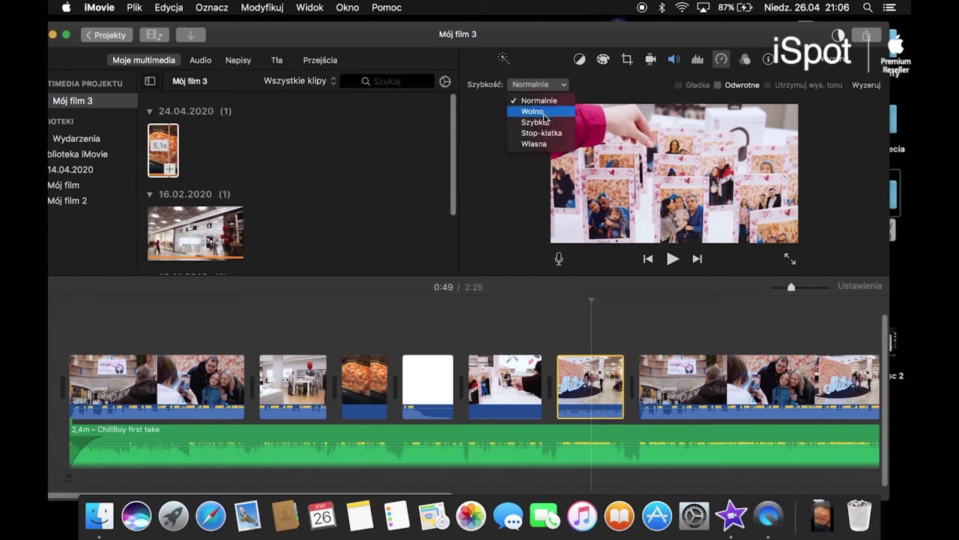
left_click(545, 122)
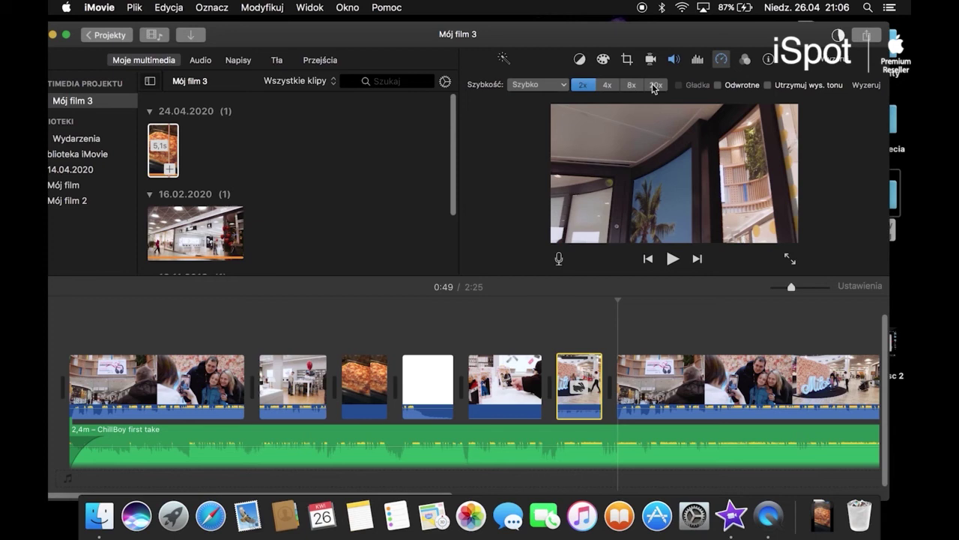
Step: Change the sixth clip's speed to Wolno (slow) at 50%
left_click(537, 84)
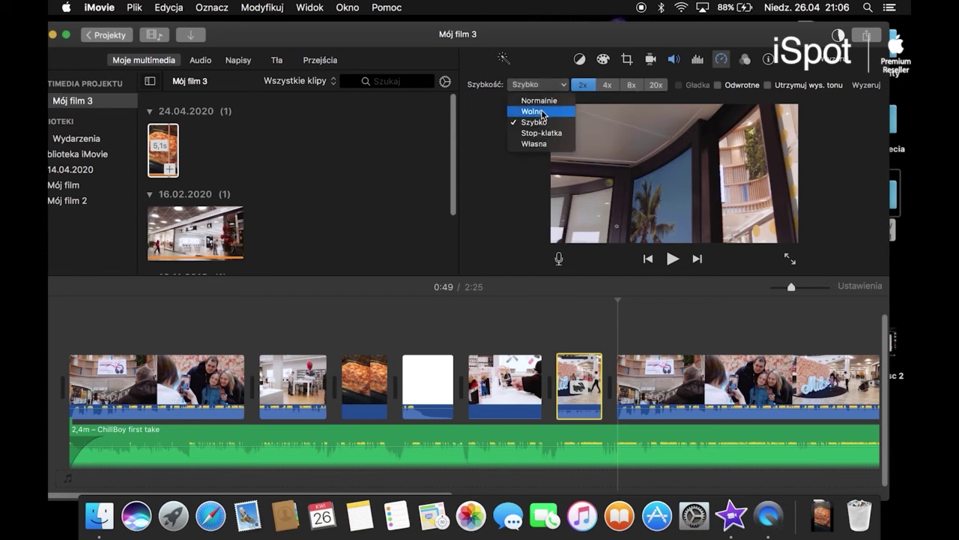
left_click(533, 111)
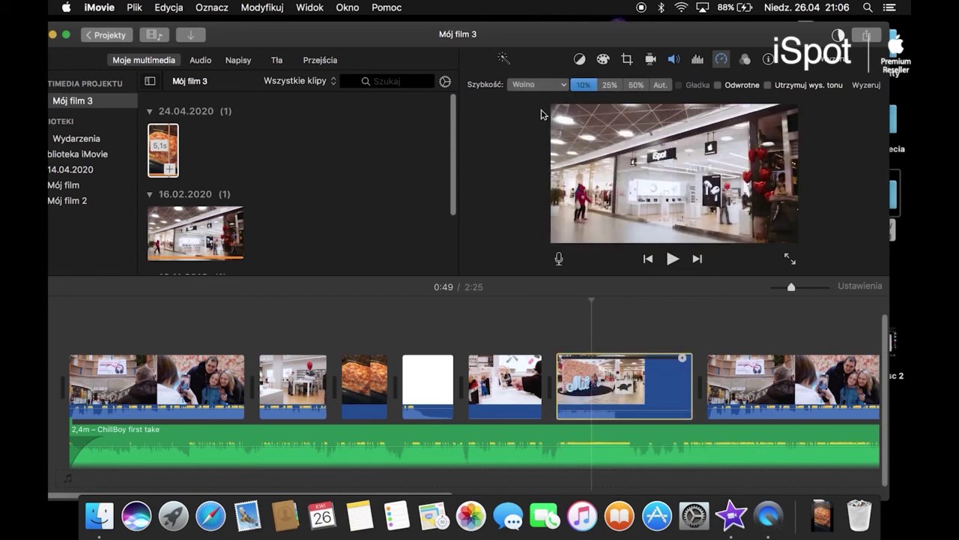
left_click(635, 84)
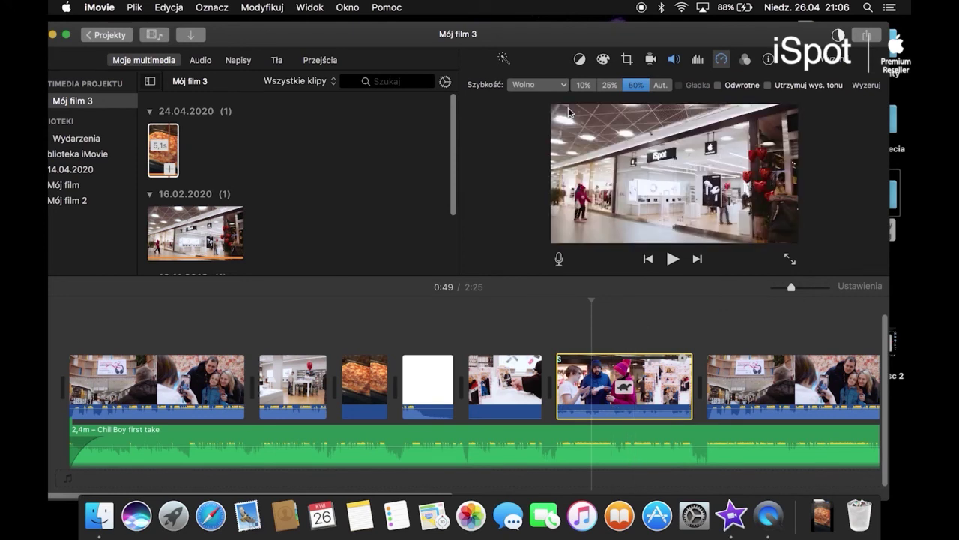
Step: Switch the sixth clip to a custom speed (Własna) and set it to 67%
left_click(538, 85)
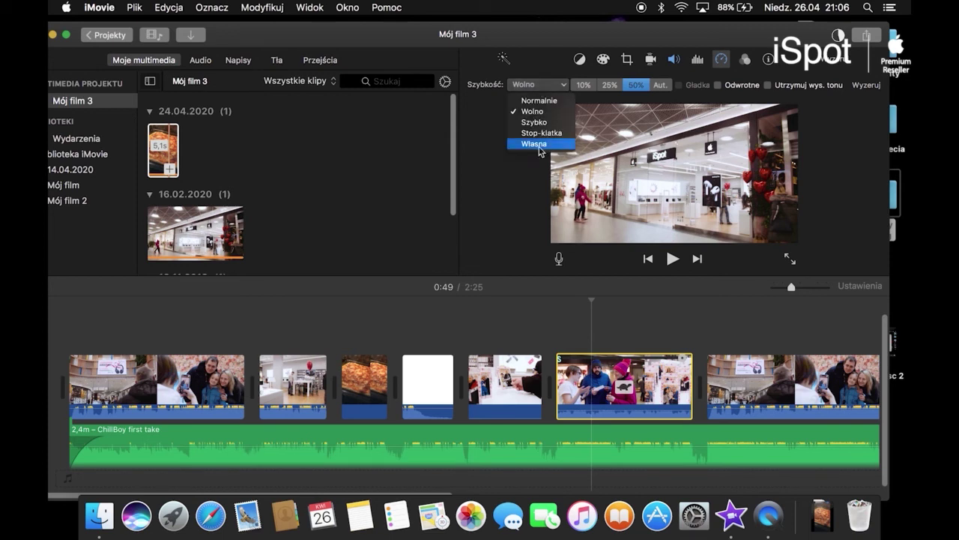
left_click(538, 144)
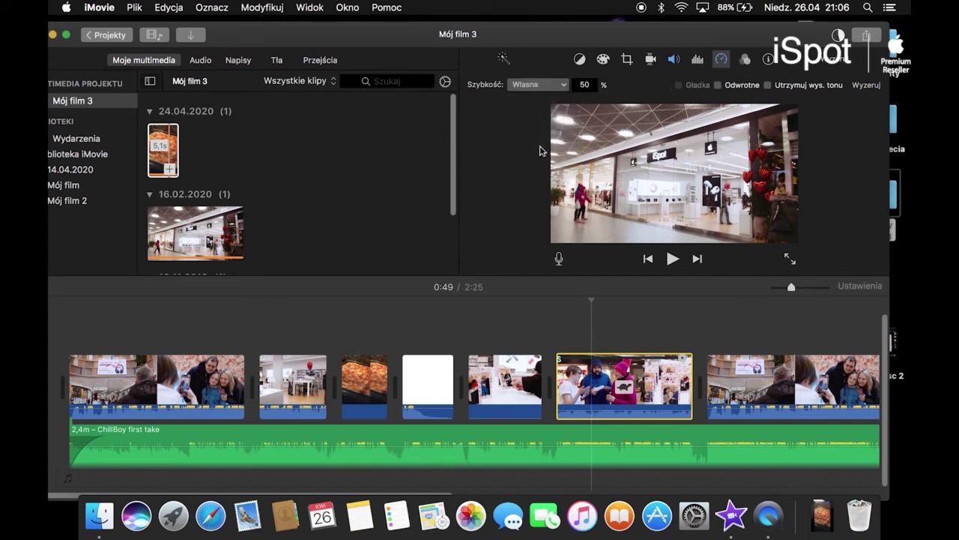
double_click(588, 84)
type("67")
key("Return")
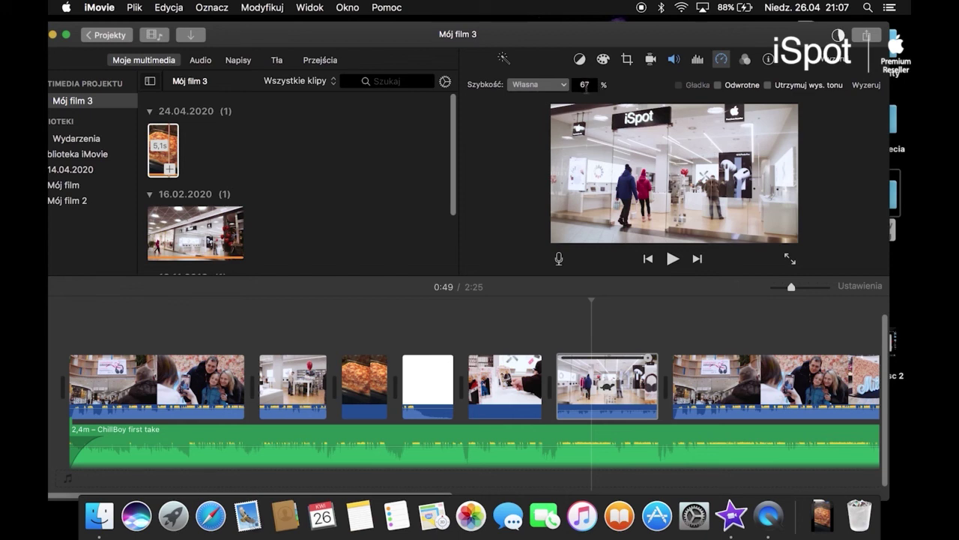
Step: Set the sixth clip's custom speed to 120%
double_click(584, 84)
type("120")
key("Return")
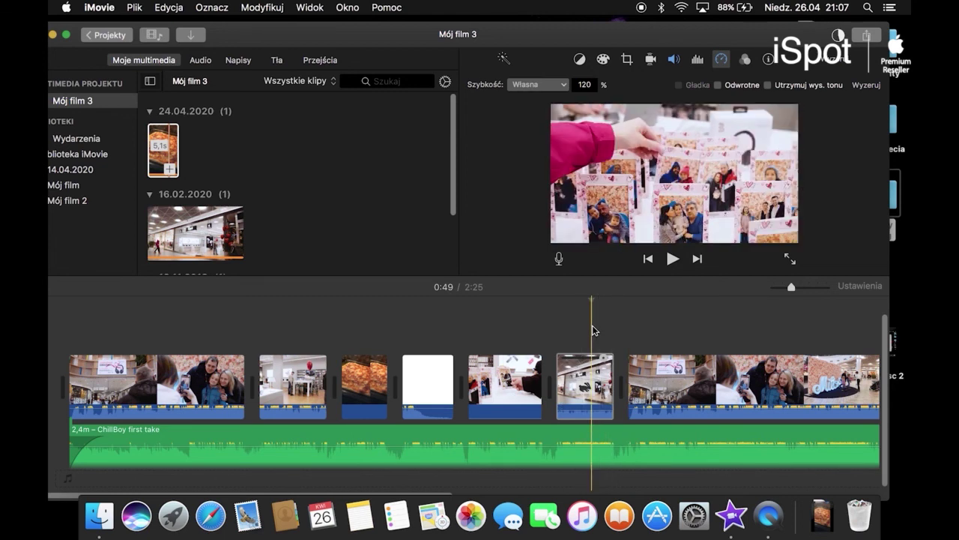
Step: Add a freeze frame (Stop-klatka) to the sixth clip at the playhead position
left_click(549, 86)
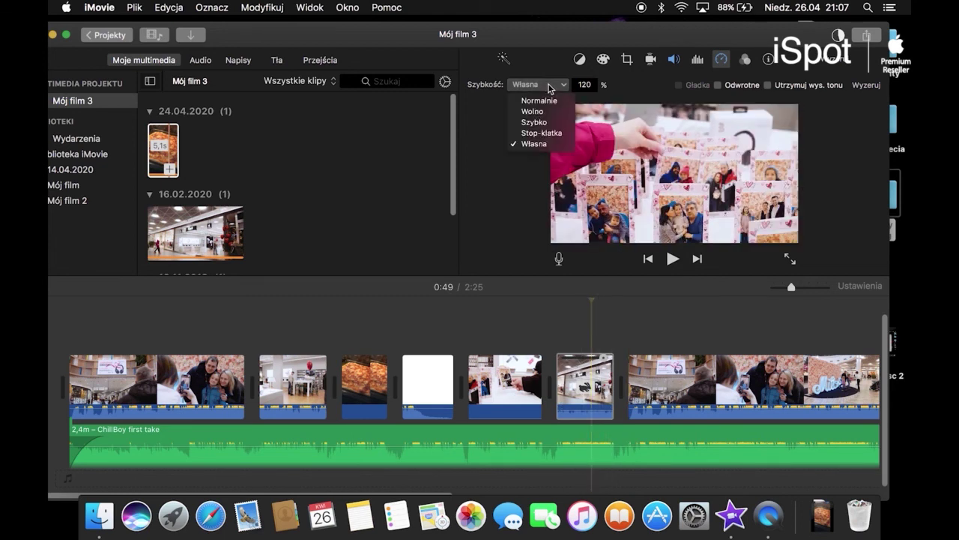
left_click(558, 140)
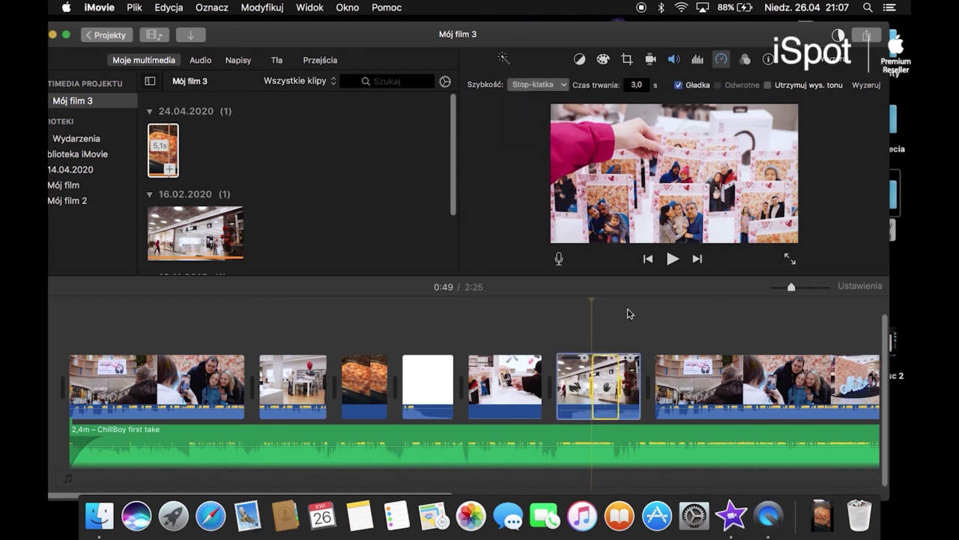